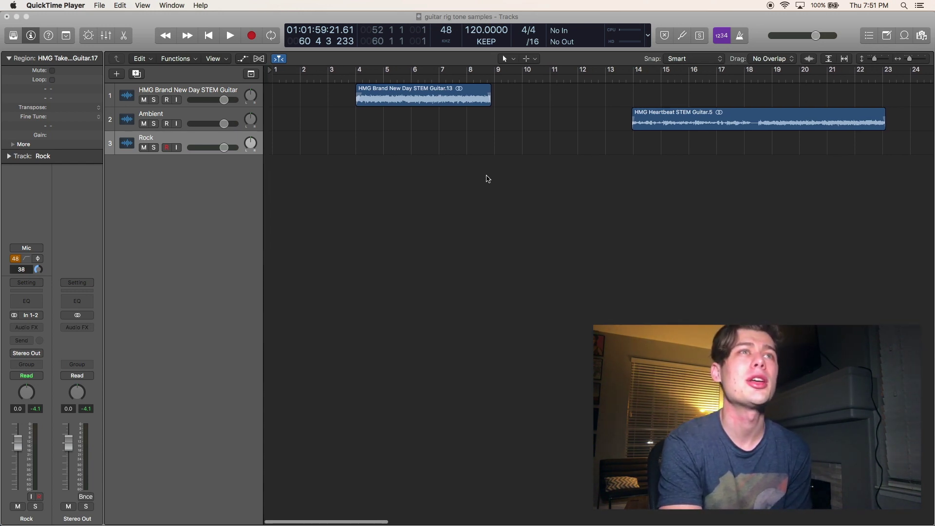
# Turn on cycle looping over bars 3 to 11 in the guitar rig tone samples session
pyautogui.press('super+u')
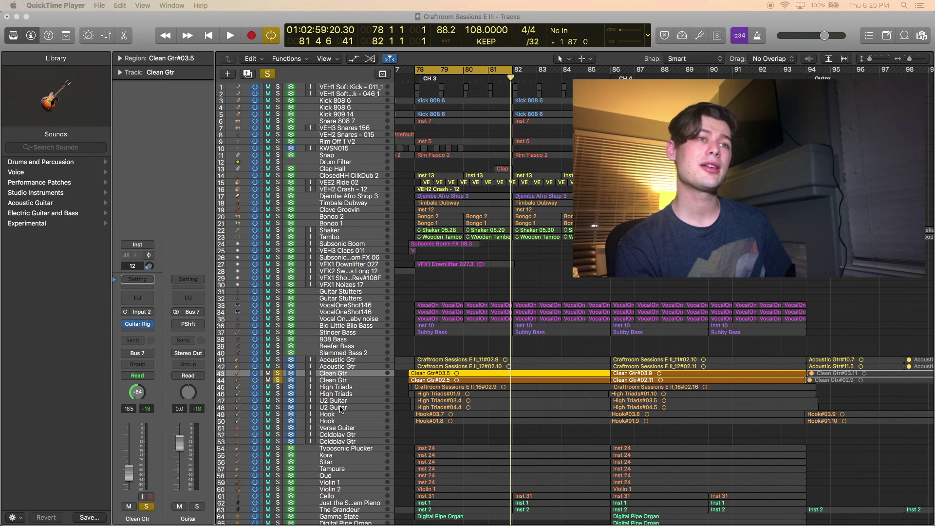
pyautogui.click(138, 325)
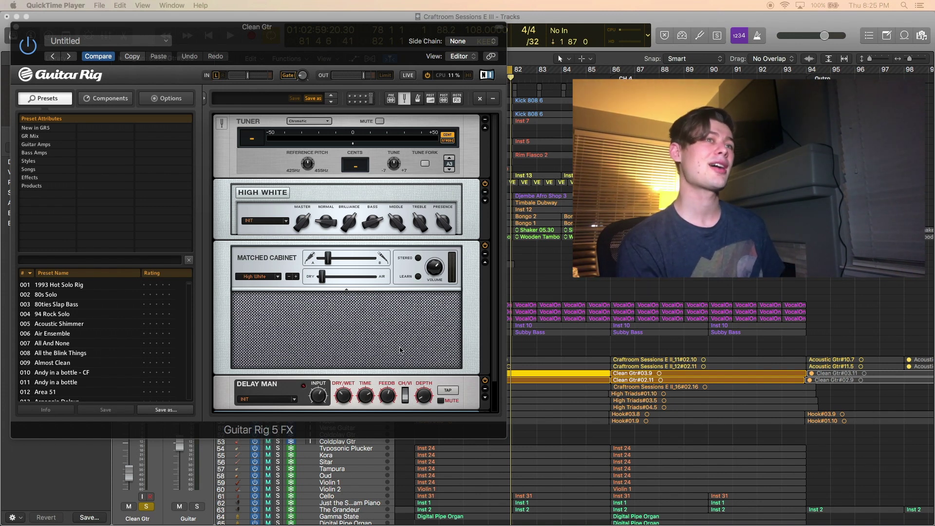
pyautogui.scroll(-2, 400, 350)
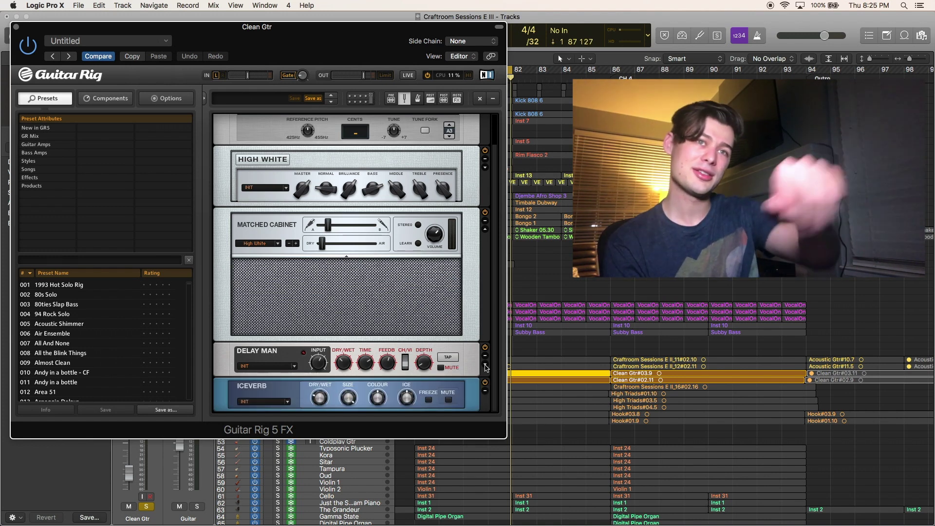
pyautogui.click(485, 366)
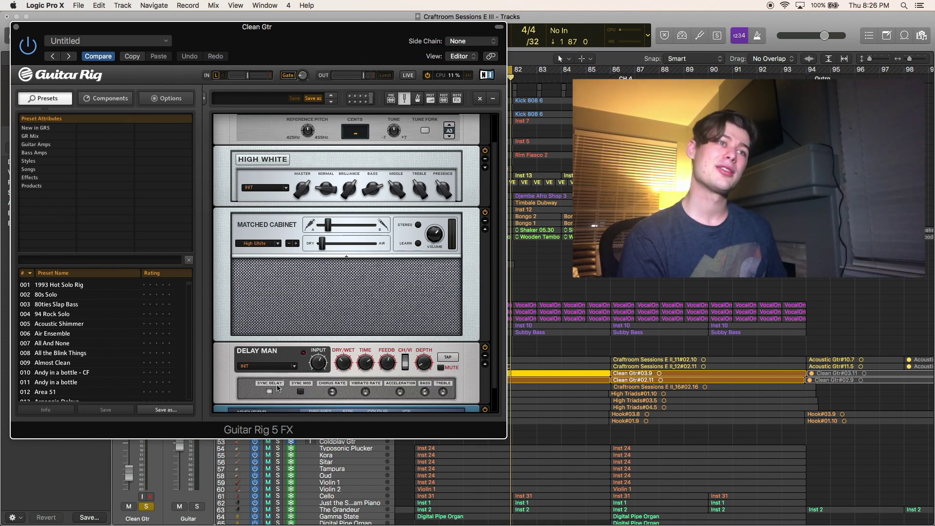
pyautogui.click(484, 367)
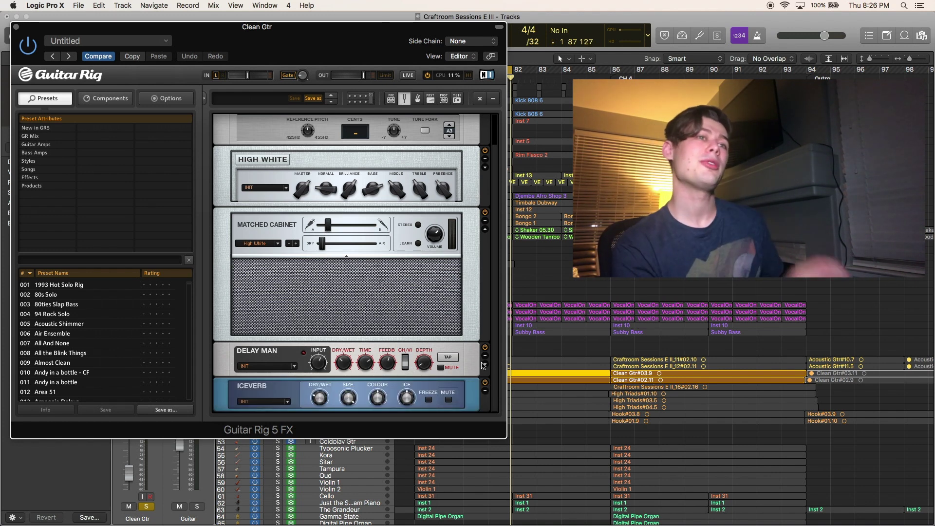
pyautogui.click(365, 367)
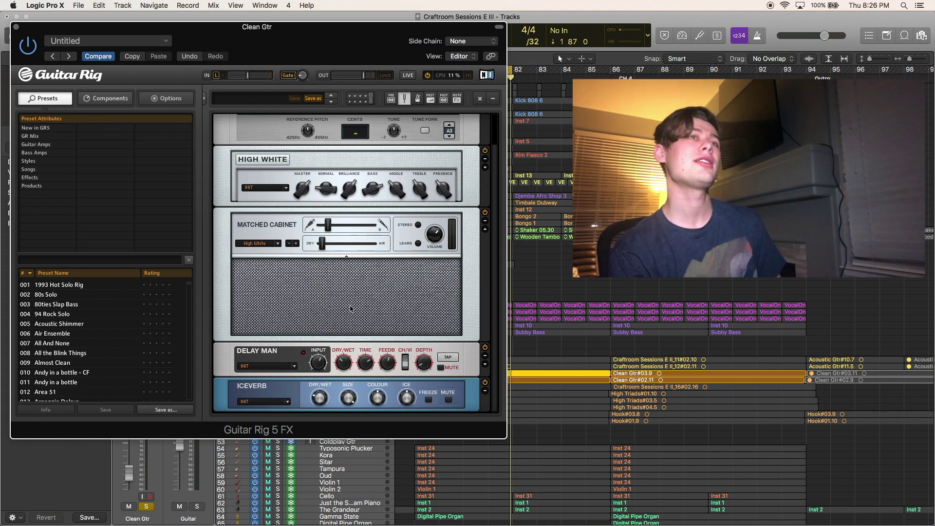
pyautogui.click(17, 28)
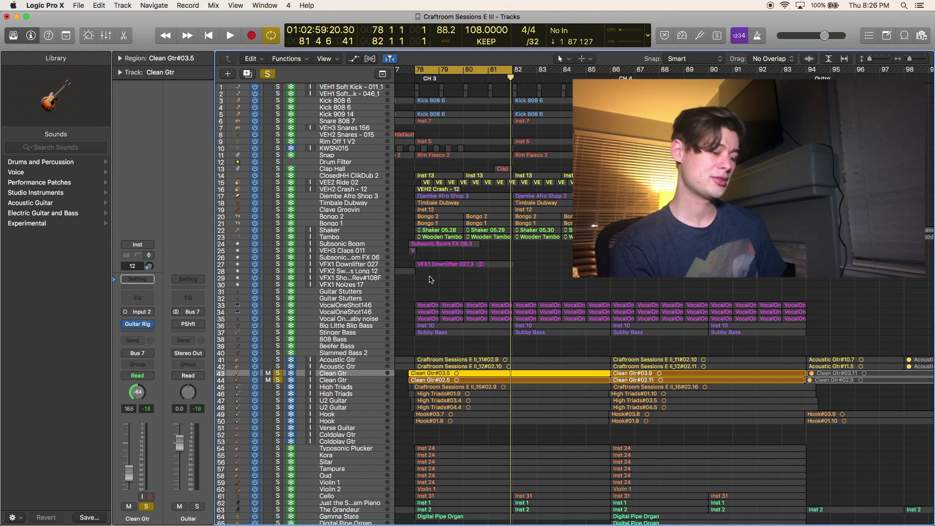
# Audition the clean tone, then unsolo both Clean Gtr tracks and solo High Triads
pyautogui.press('space')
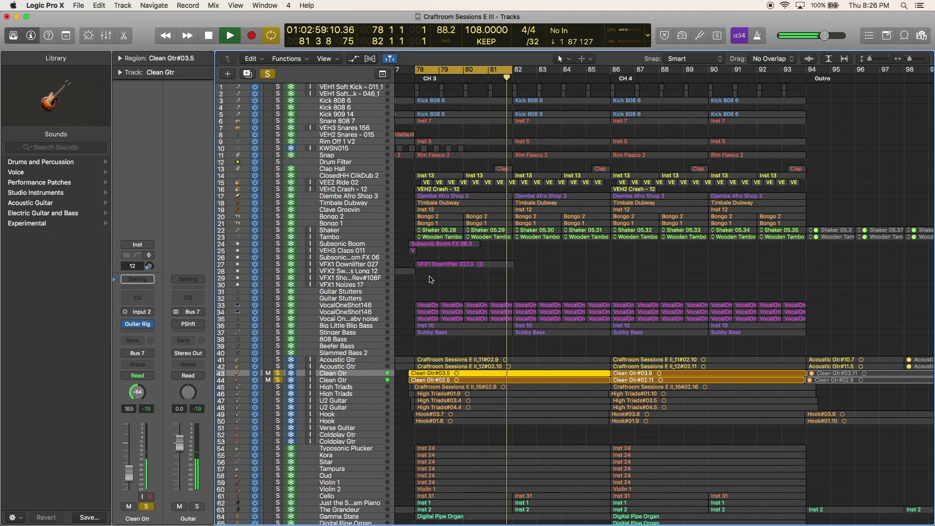
pyautogui.press('space')
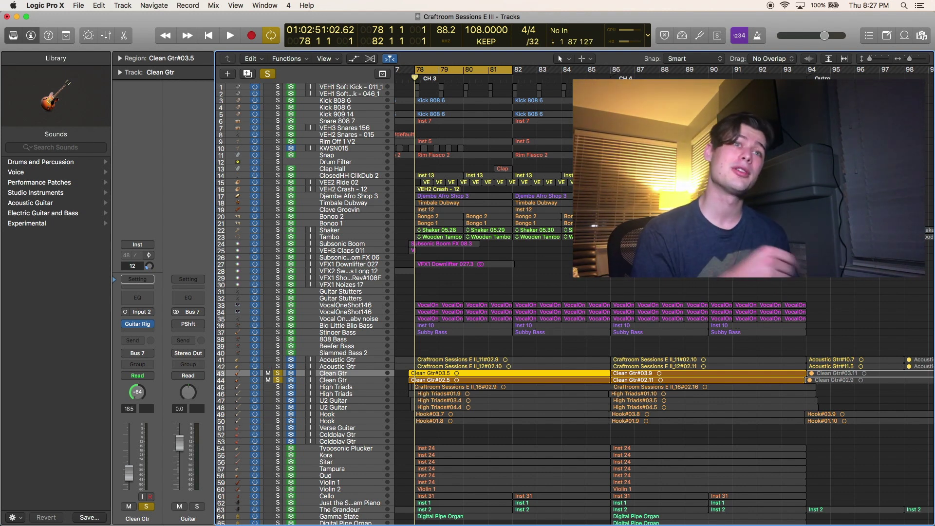
pyautogui.click(278, 373)
pyautogui.click(278, 380)
pyautogui.click(278, 387)
pyautogui.click(331, 394)
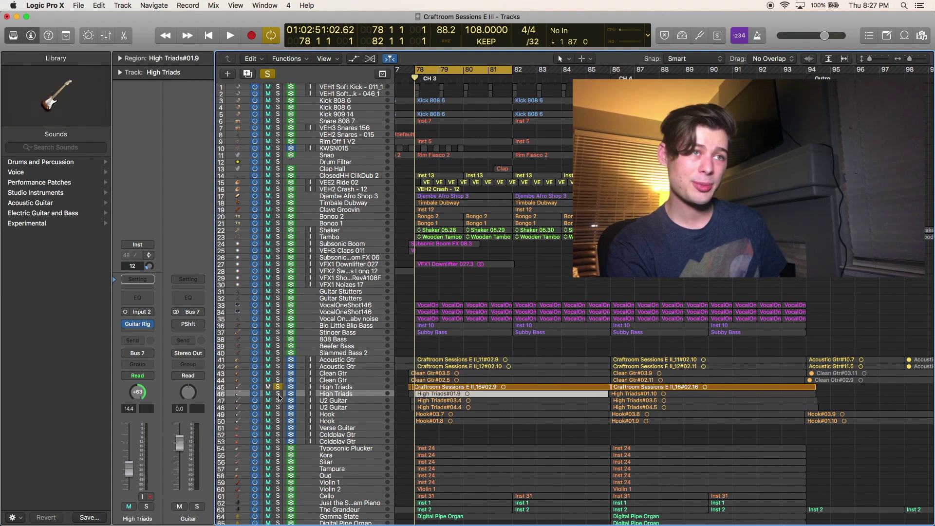
# Solo the second High Triads track and inspect its High White, Delay Man, Studio Reverb rig
pyautogui.click(278, 394)
pyautogui.click(334, 387)
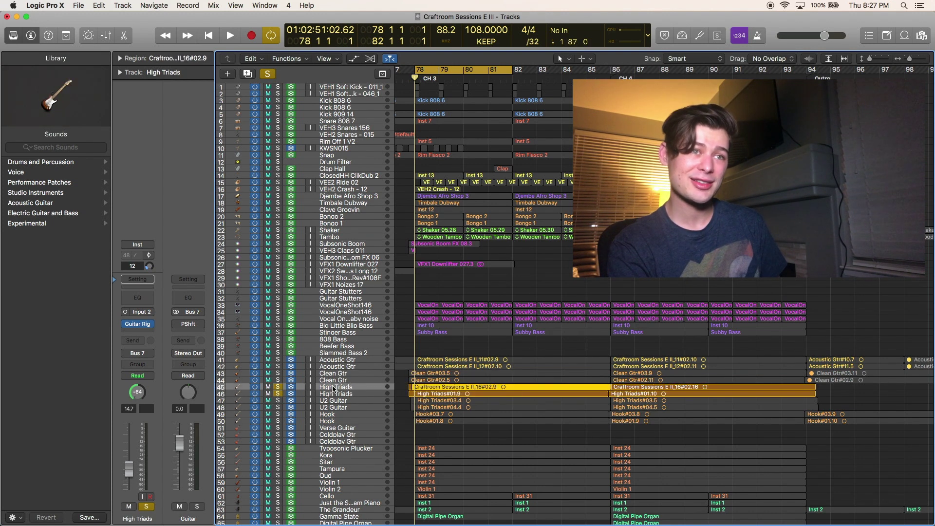
pyautogui.click(136, 326)
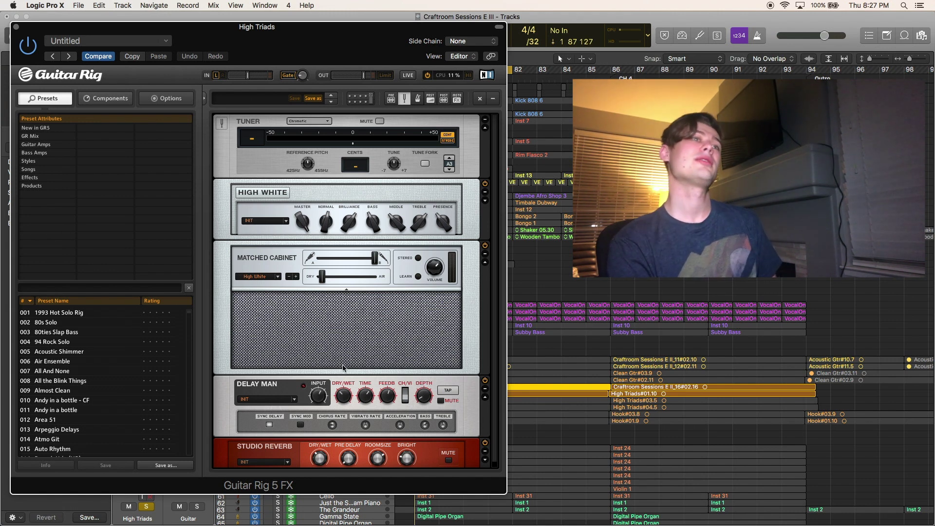
pyautogui.scroll(-1, 343, 368)
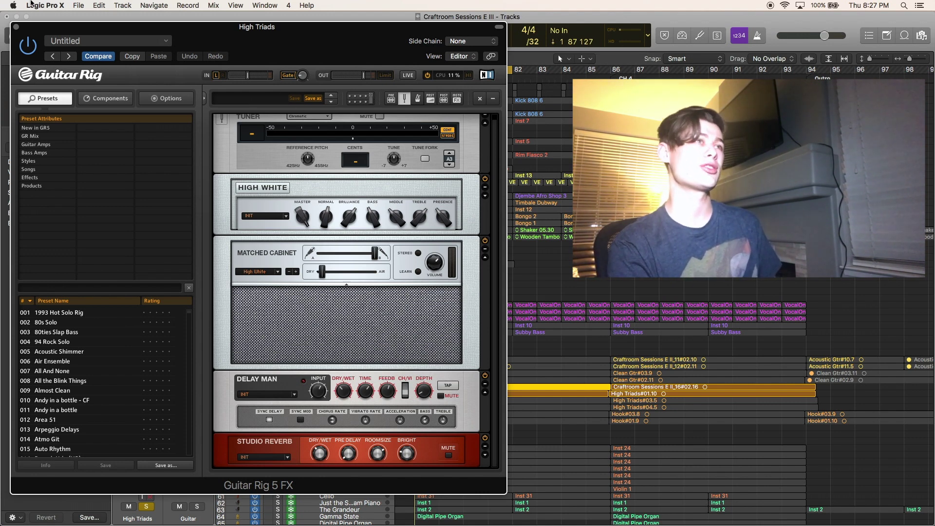
pyautogui.click(16, 27)
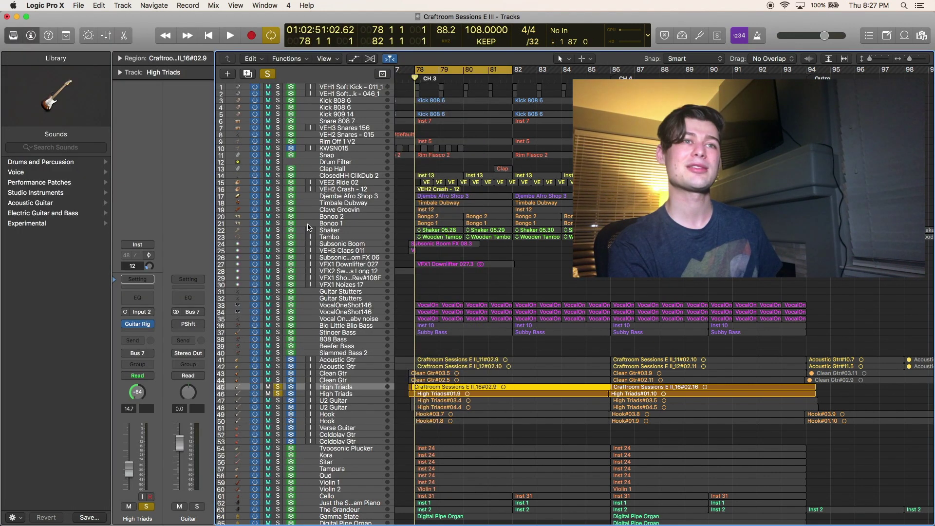
# Audition High Triads, then move the solo from both High Triads tracks to both U2 Guitar tracks
pyautogui.press('space')
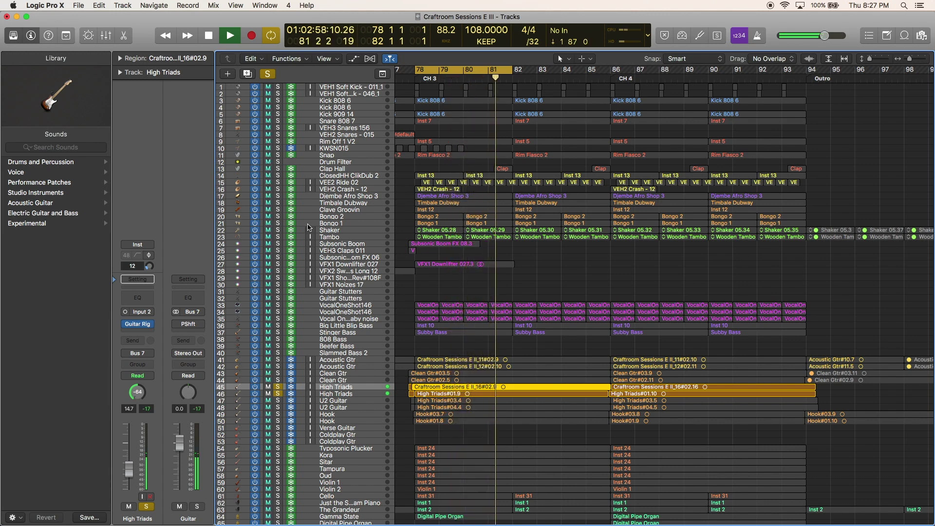
pyautogui.press('space')
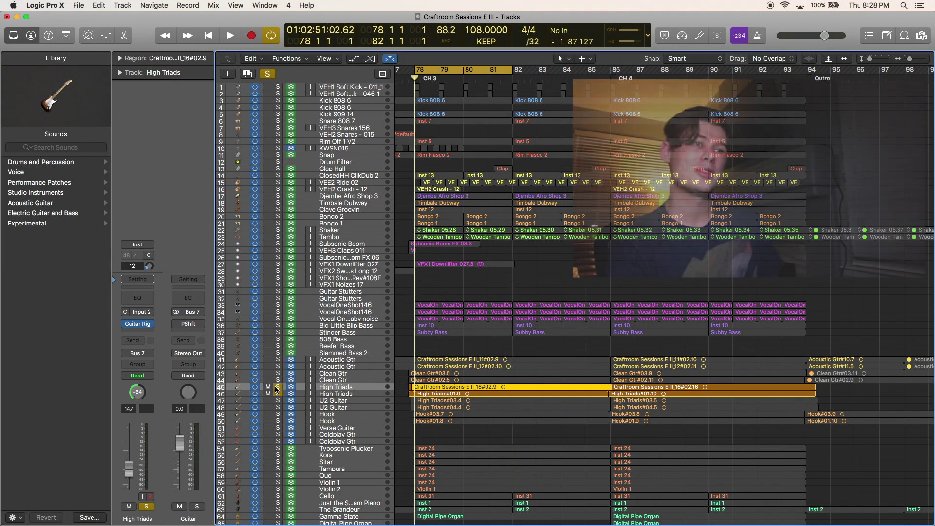
pyautogui.click(277, 387)
pyautogui.click(278, 395)
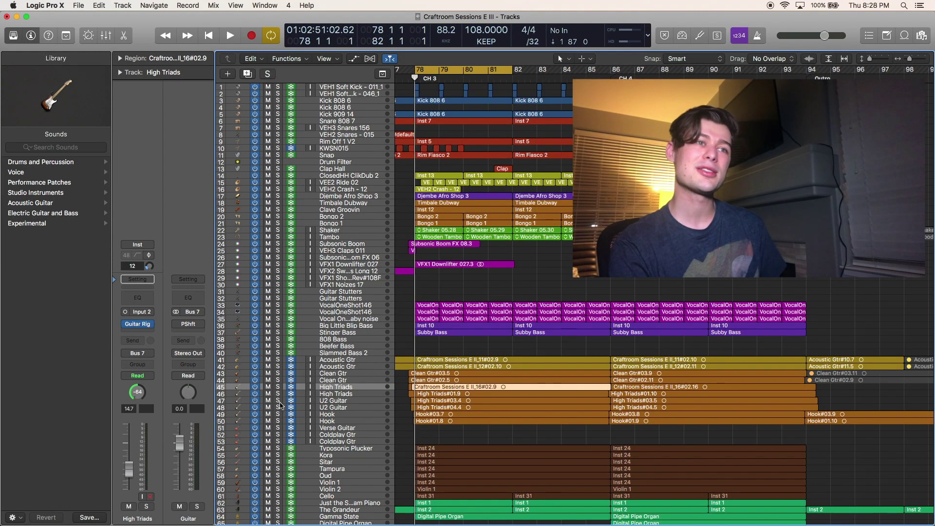
pyautogui.click(278, 400)
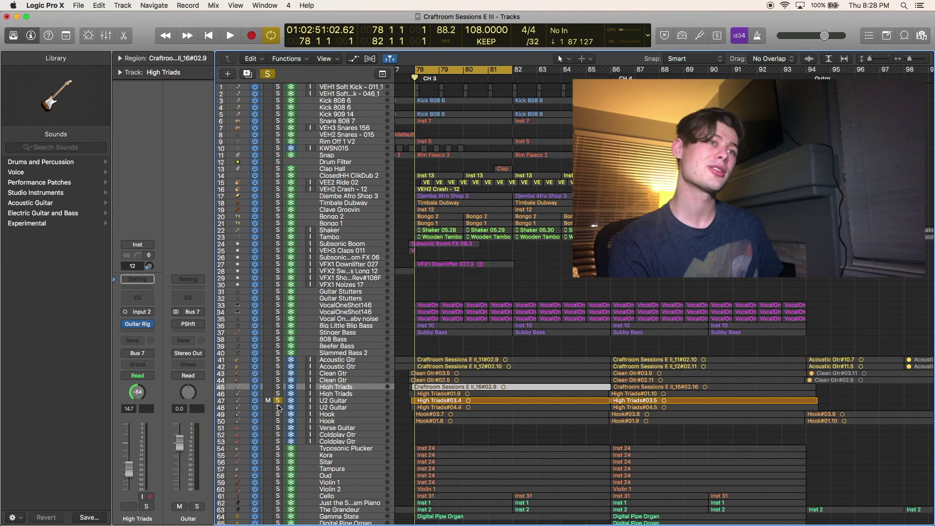
pyautogui.click(278, 408)
pyautogui.click(336, 401)
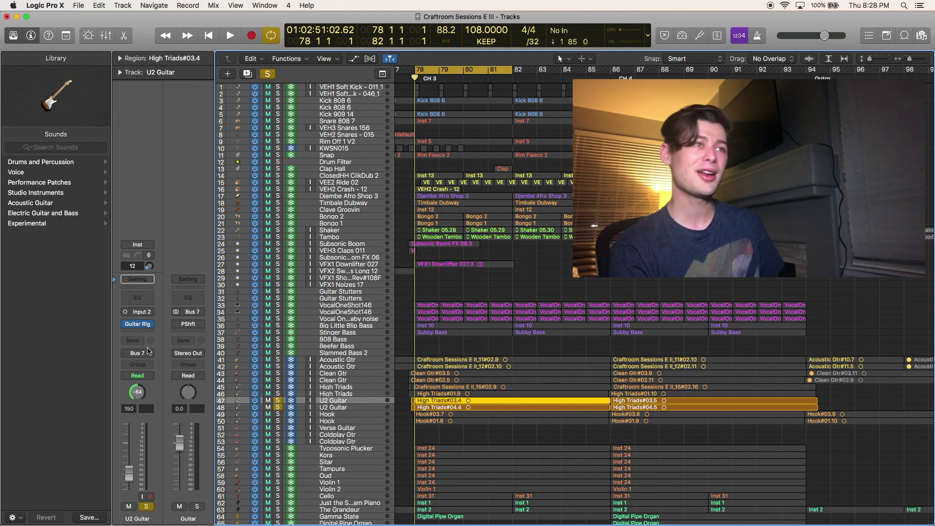
# Review U2 Guitar's 'Jump off the edge' Guitar Rig preset, then unsolo the first U2 Guitar track
pyautogui.click(142, 327)
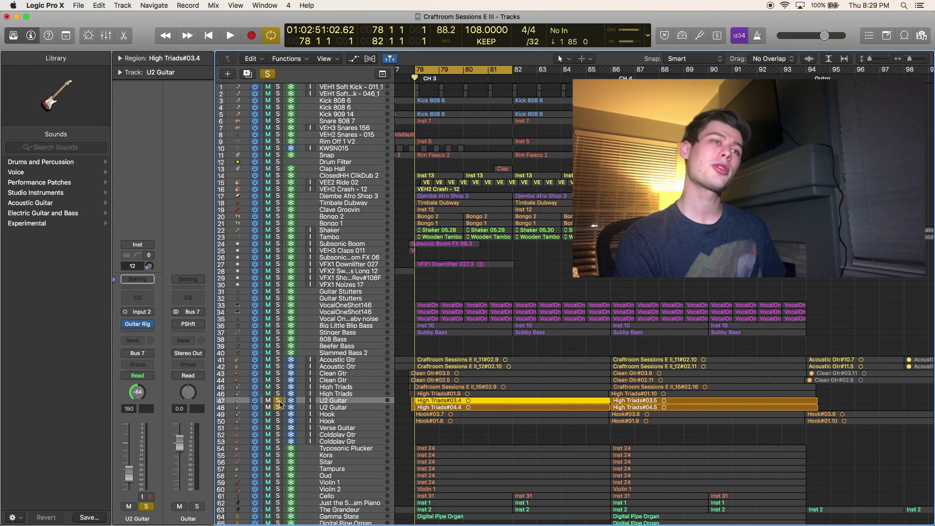
pyautogui.click(278, 401)
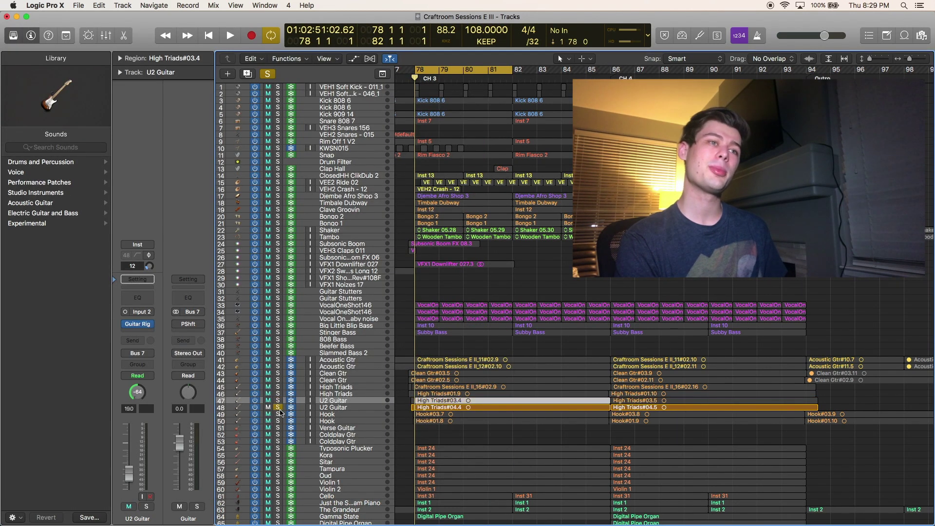
# Unsolo the second U2 Guitar track, solo both Hook tracks, and bring up Hook's Guitar Rig plugin
pyautogui.click(279, 410)
pyautogui.click(331, 415)
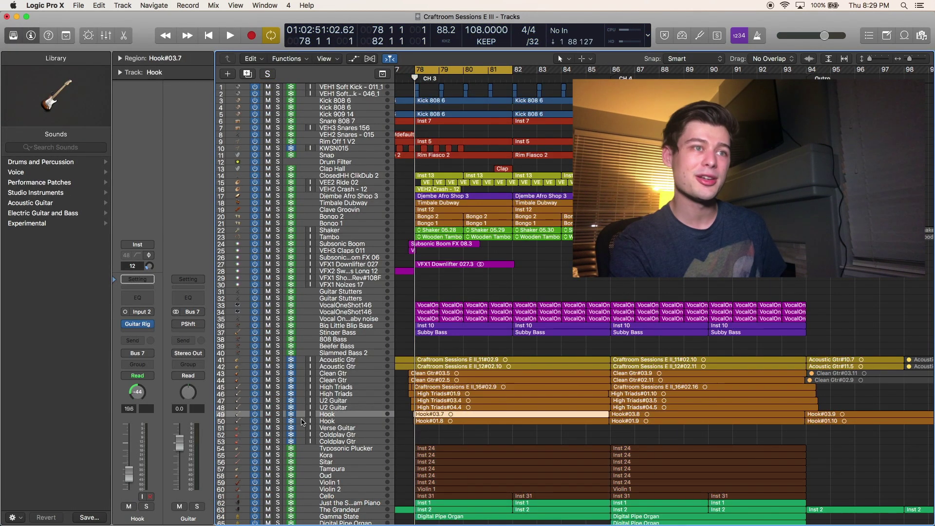
pyautogui.click(278, 414)
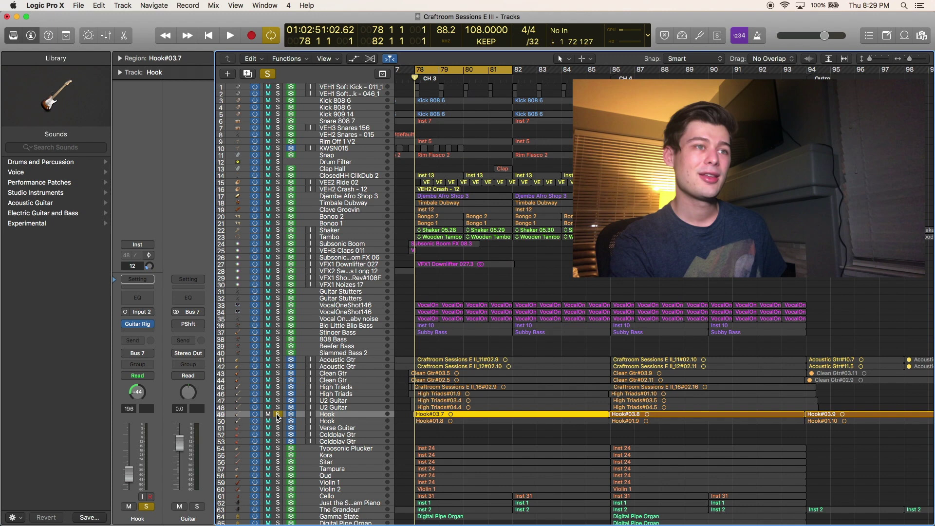
pyautogui.click(328, 422)
pyautogui.click(278, 422)
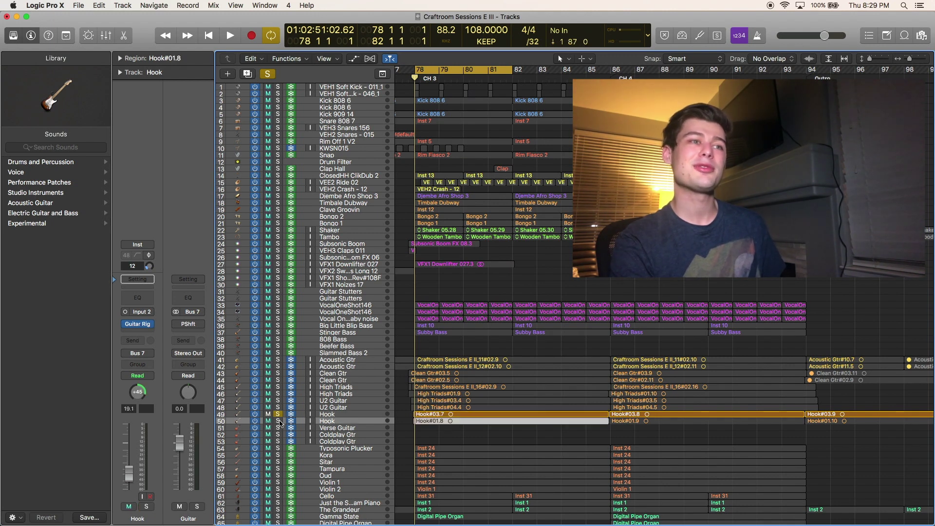
pyautogui.click(138, 326)
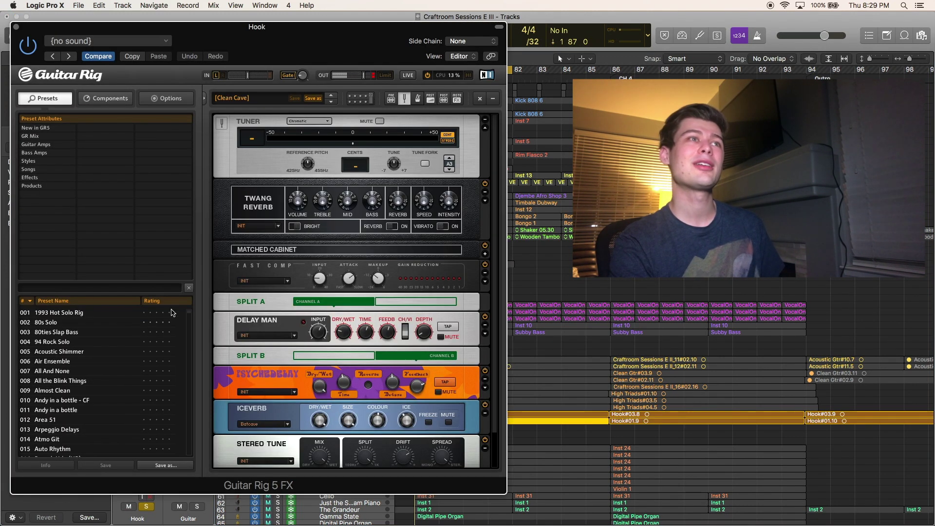
# Scroll Hook's Clean Cave rack down to the Split Mix module, then close the plugin window
pyautogui.scroll(-2, 370, 402)
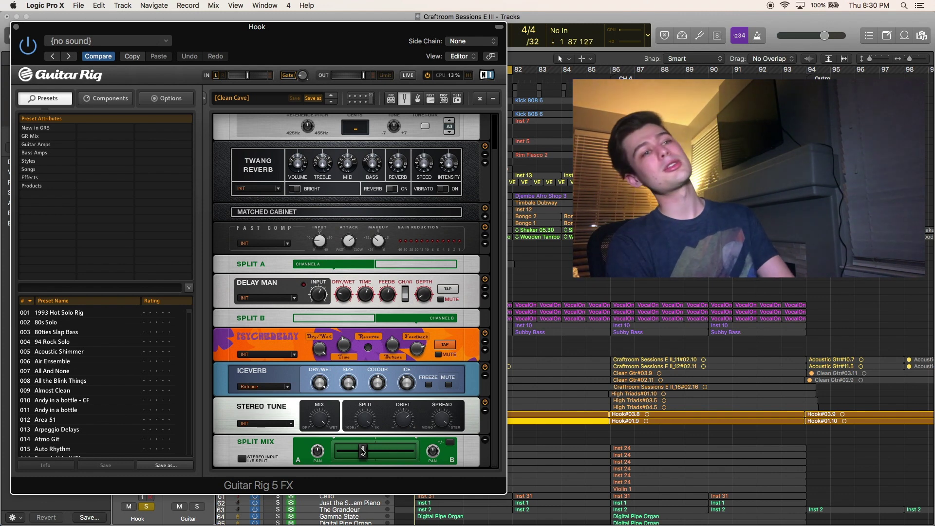
pyautogui.click(16, 27)
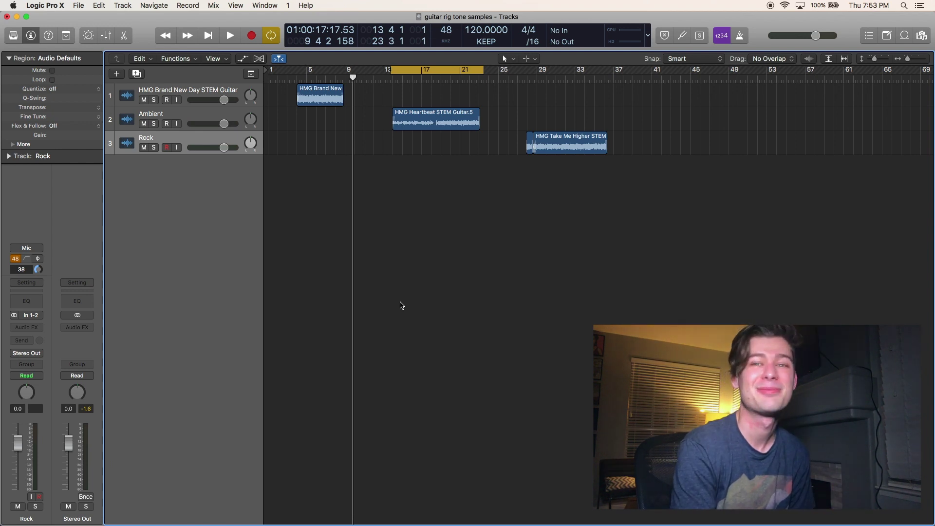
# Start playback of the tone samples
pyautogui.press('space')
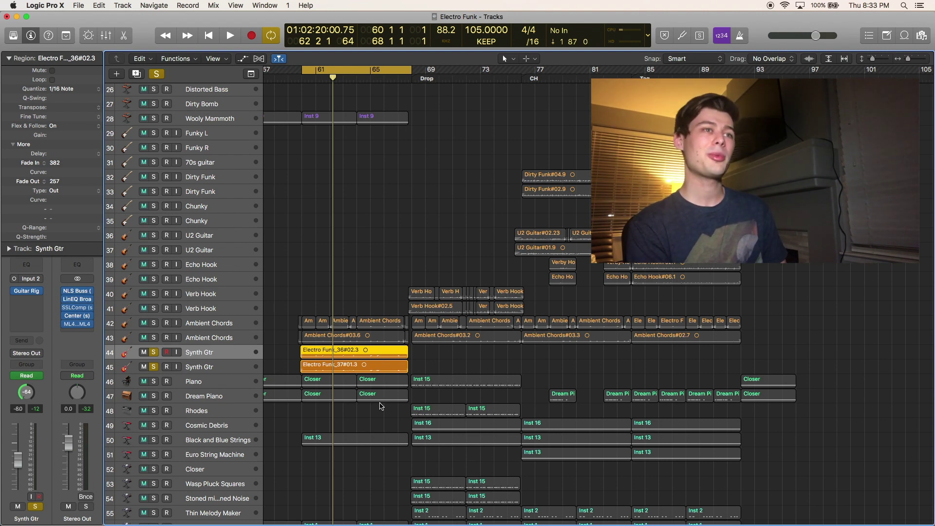
pyautogui.click(27, 293)
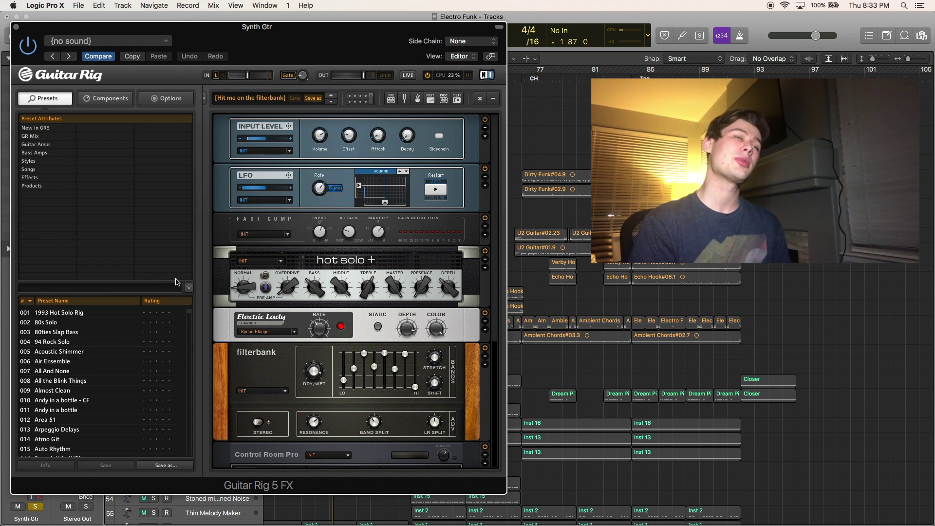
pyautogui.click(17, 28)
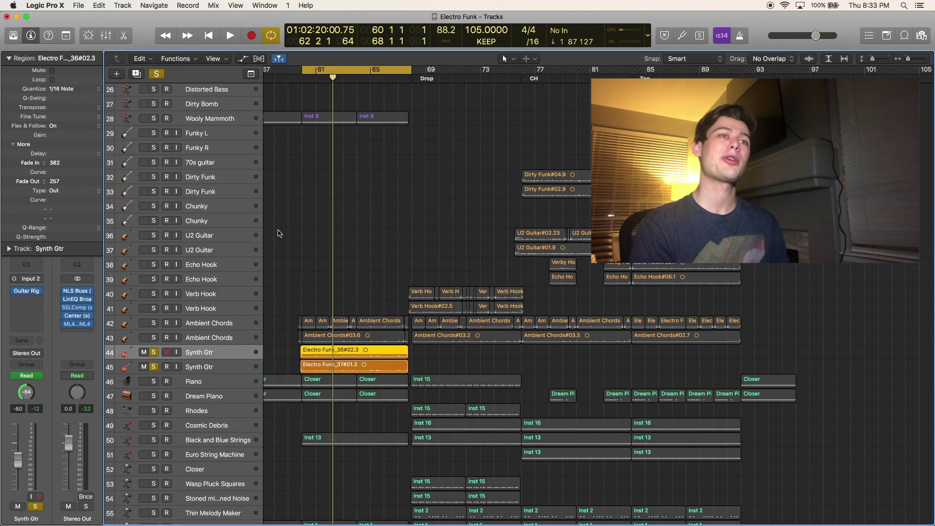
# Play the soloed Synth Gtr tracks in Electro Funk, then select the Verb Hook track
pyautogui.press('space')
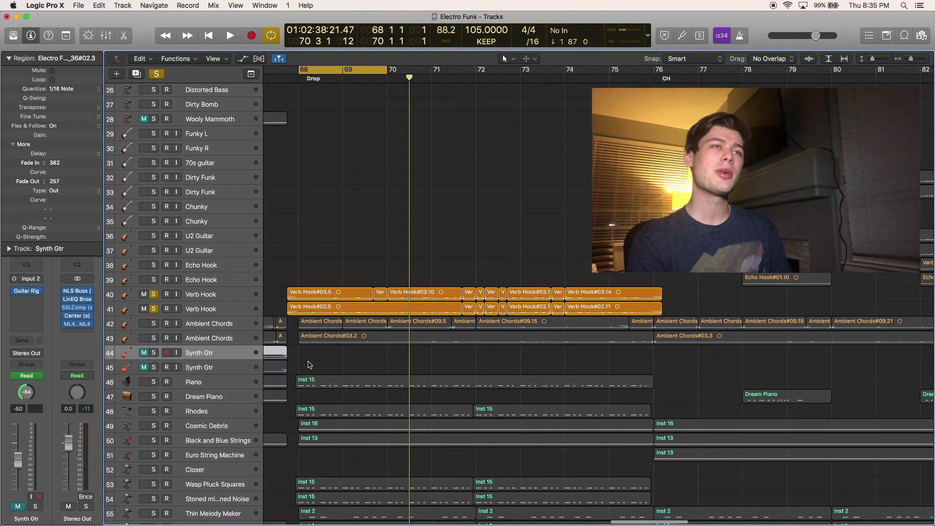
pyautogui.click(207, 296)
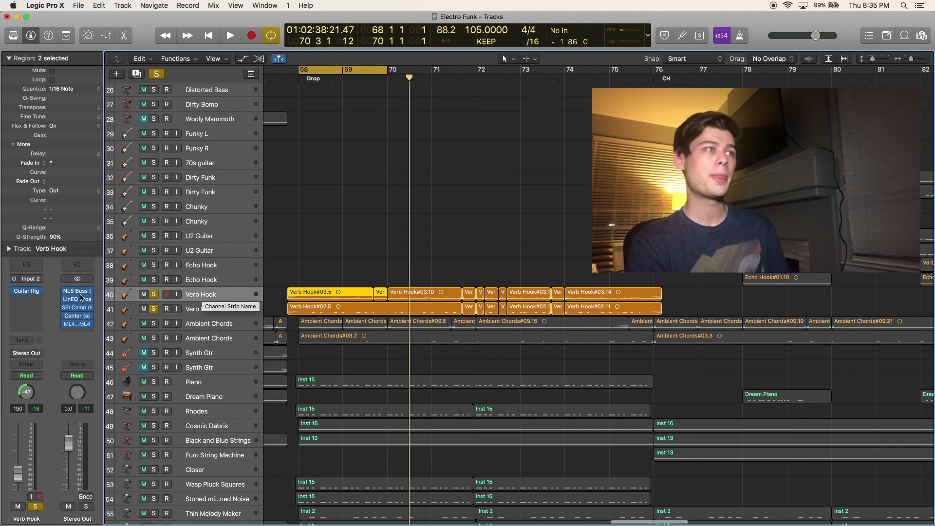
# Check the Verb Hook track's Guitar Rig chain, then play from bar 68
pyautogui.click(25, 292)
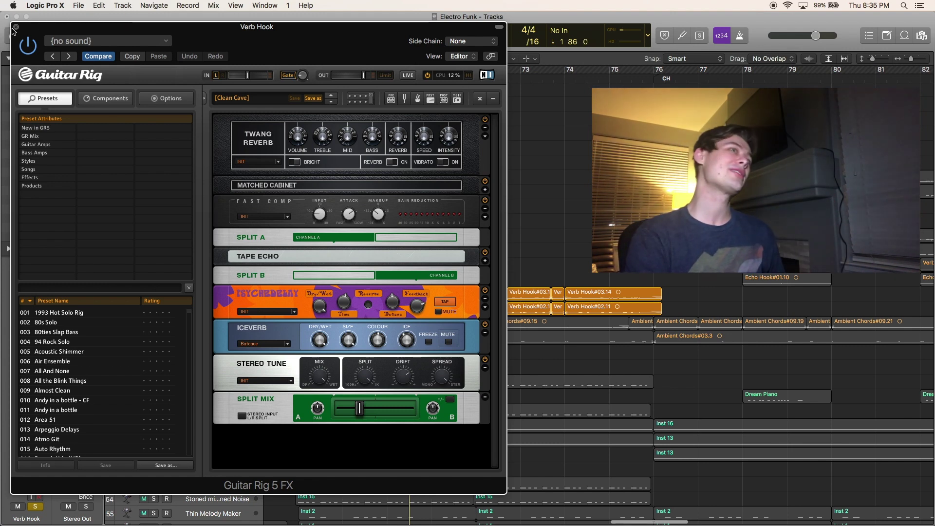
pyautogui.click(15, 28)
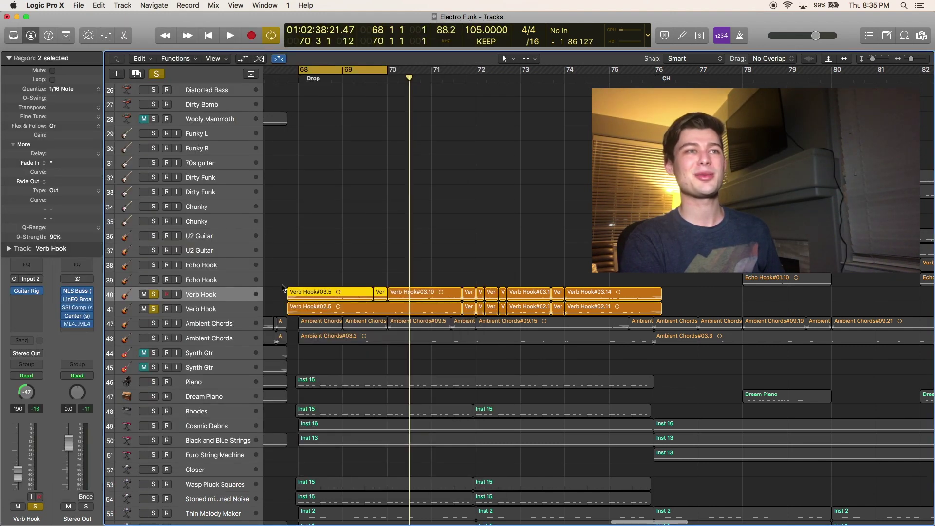
pyautogui.press('space')
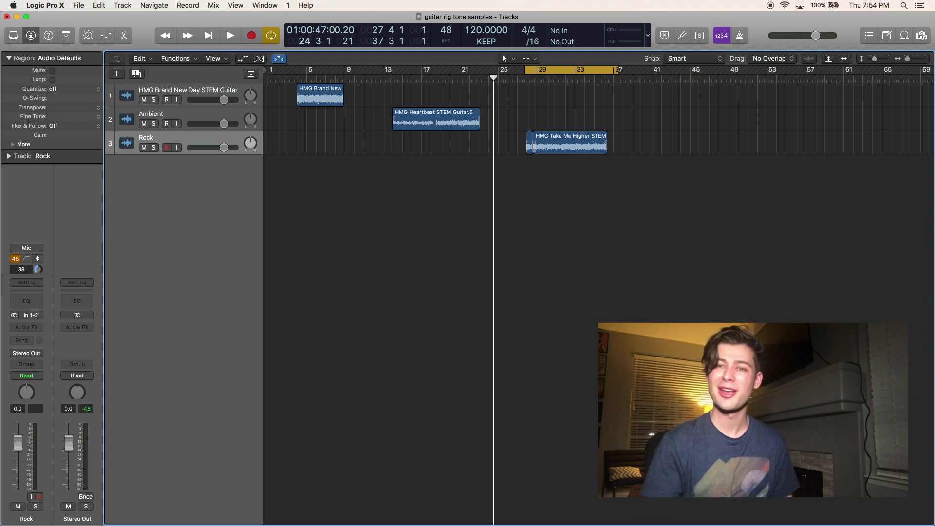
# Start playback of the cycled tone samples from bar 29
pyautogui.press('space')
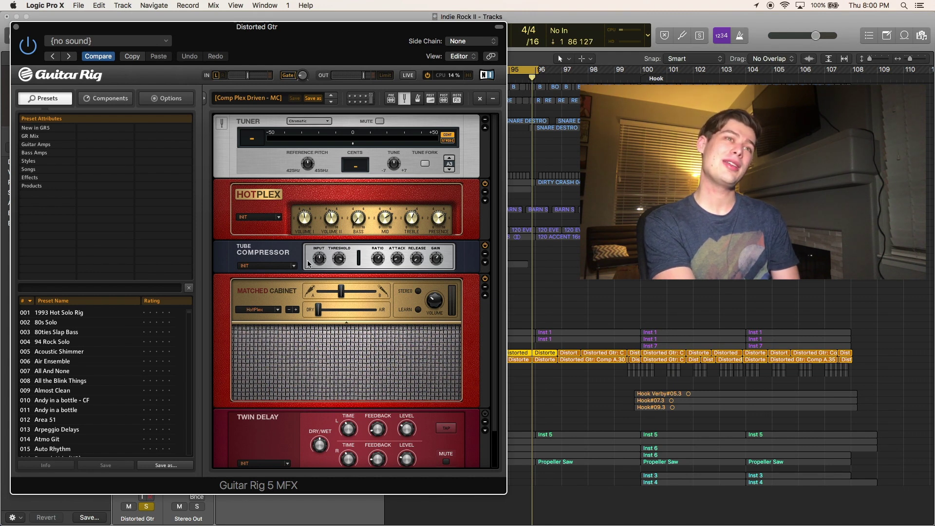
pyautogui.scroll(-2, 348, 385)
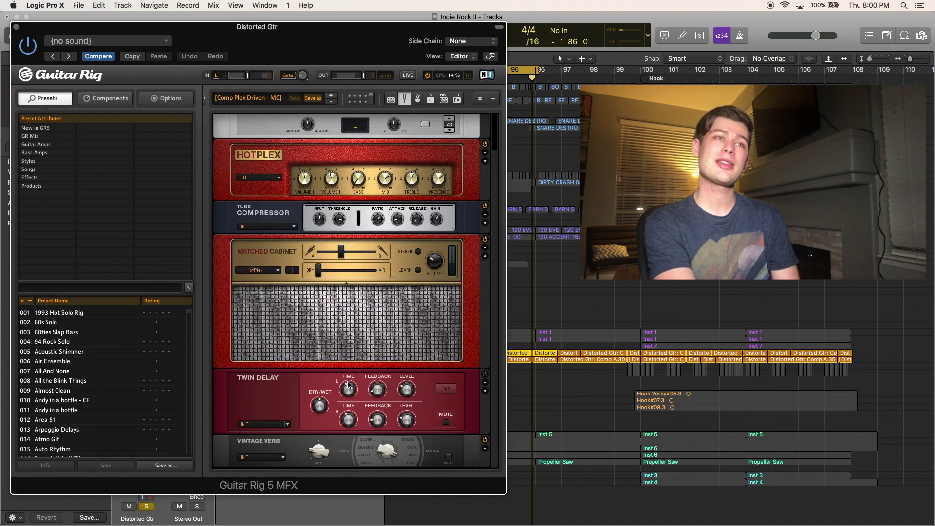
pyautogui.scroll(2, 348, 384)
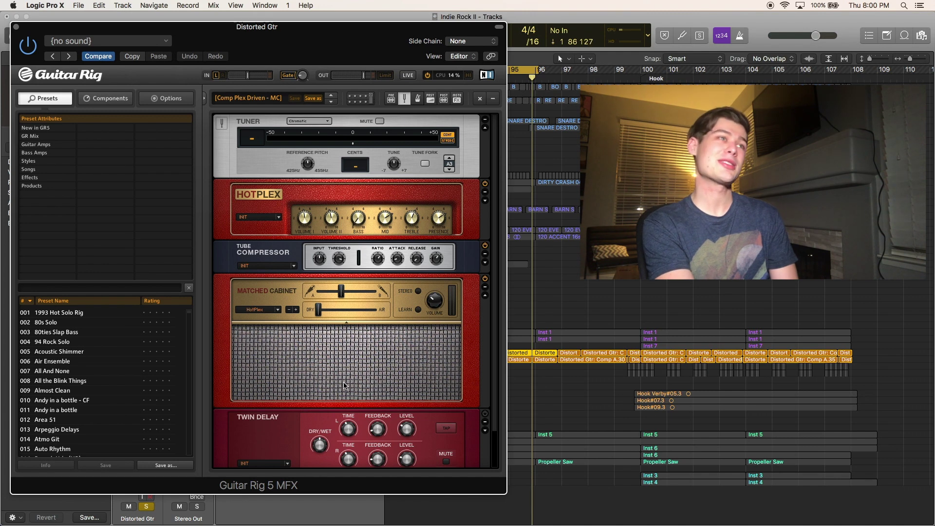
pyautogui.click(105, 98)
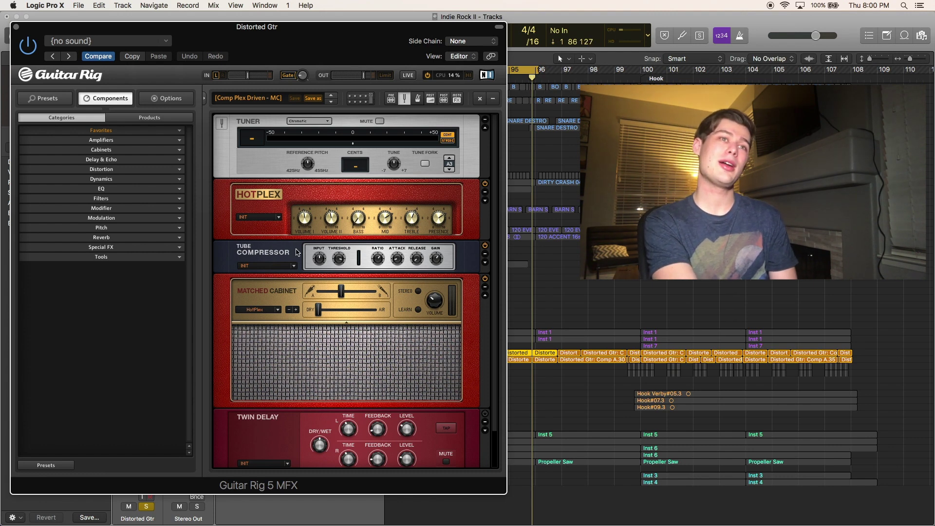
pyautogui.scroll(-2, 352, 291)
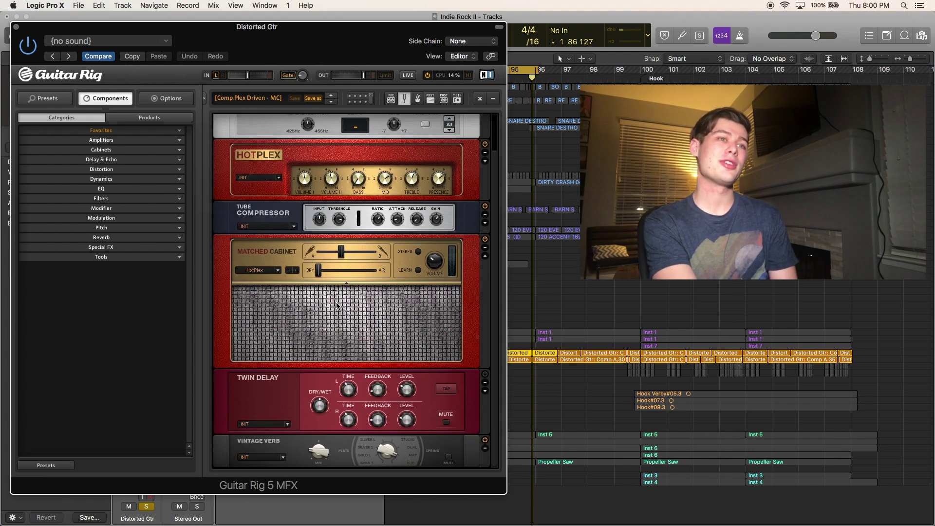
pyautogui.click(16, 27)
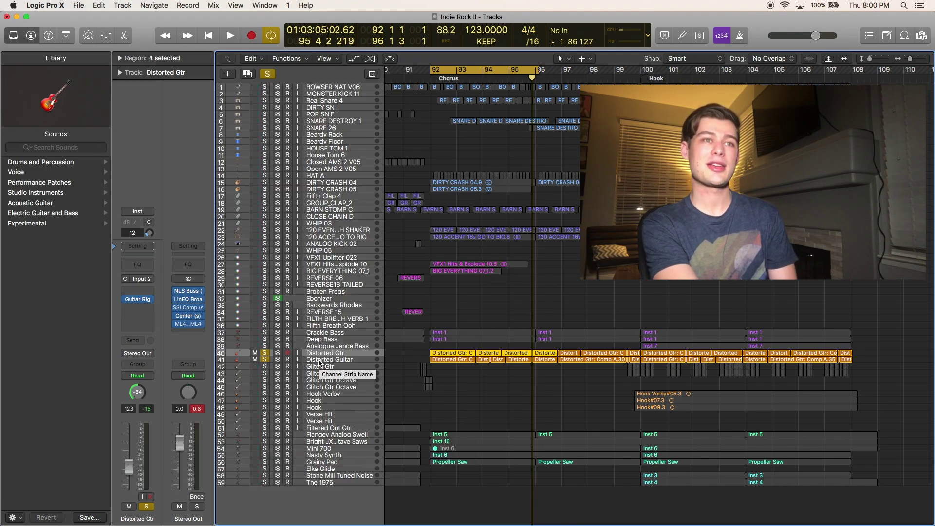
# Play the Distorted Gtr tracks from the bar 92 chorus, stopping near bar 96
pyautogui.press('space')
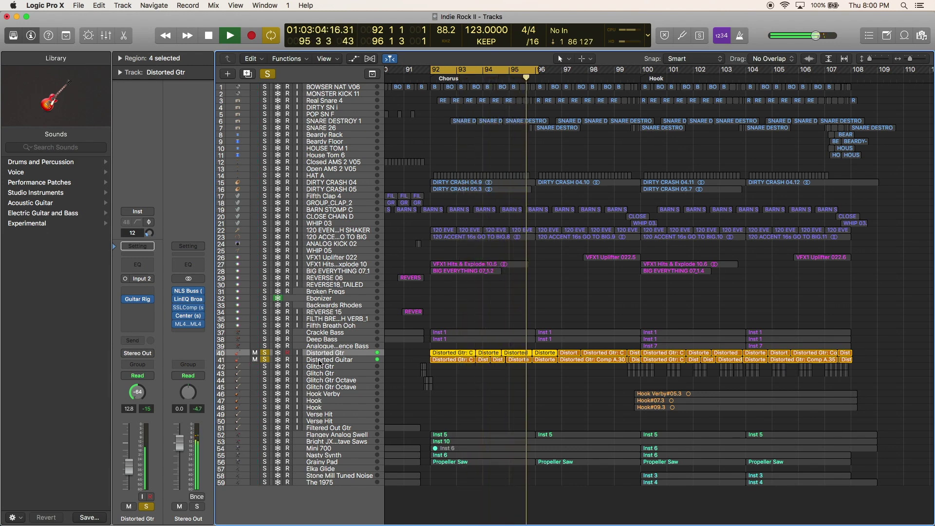
pyautogui.press('space')
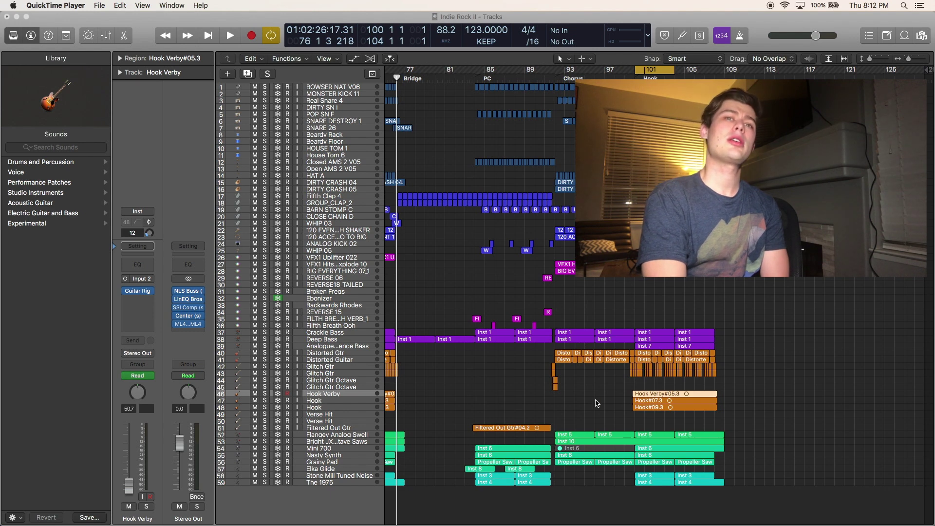
pyautogui.click(621, 395)
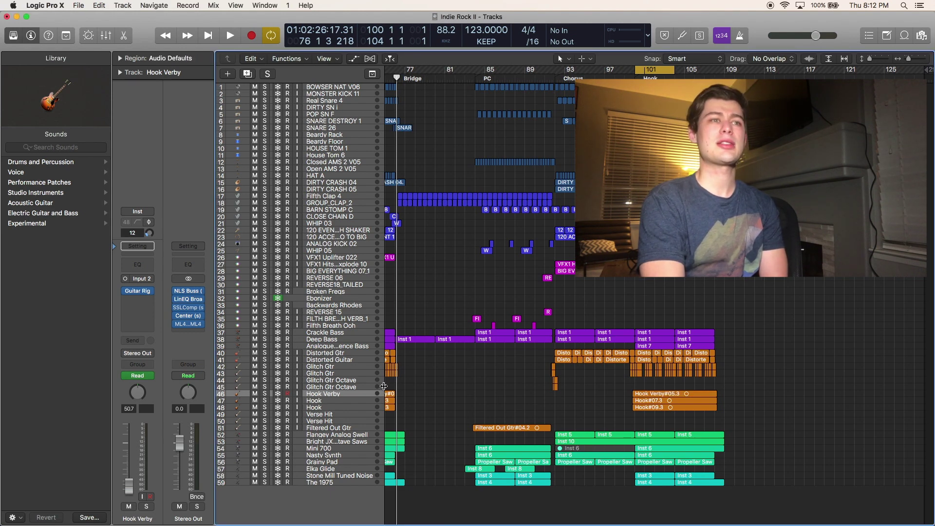
# Solo track 46 Hook Verby and check its Guitar Rig 'Spinning in Space' chain
pyautogui.click(265, 395)
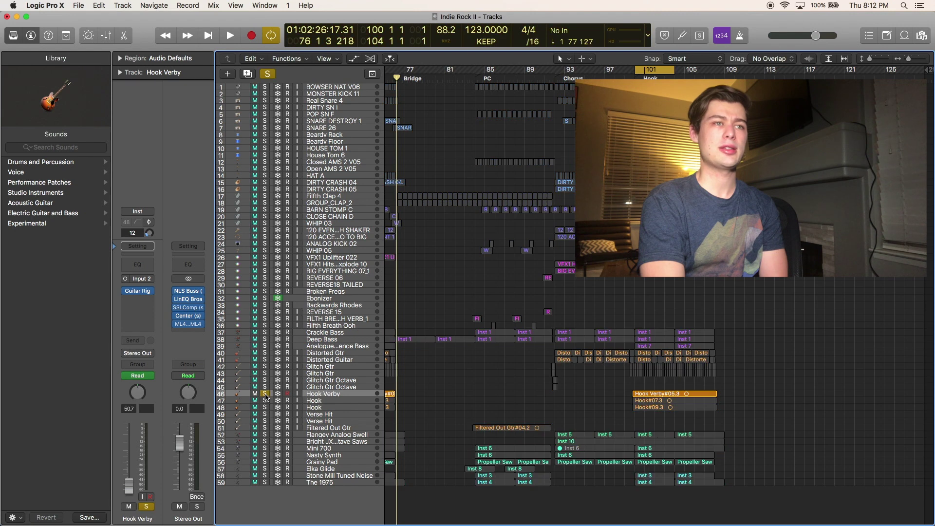
pyautogui.click(138, 292)
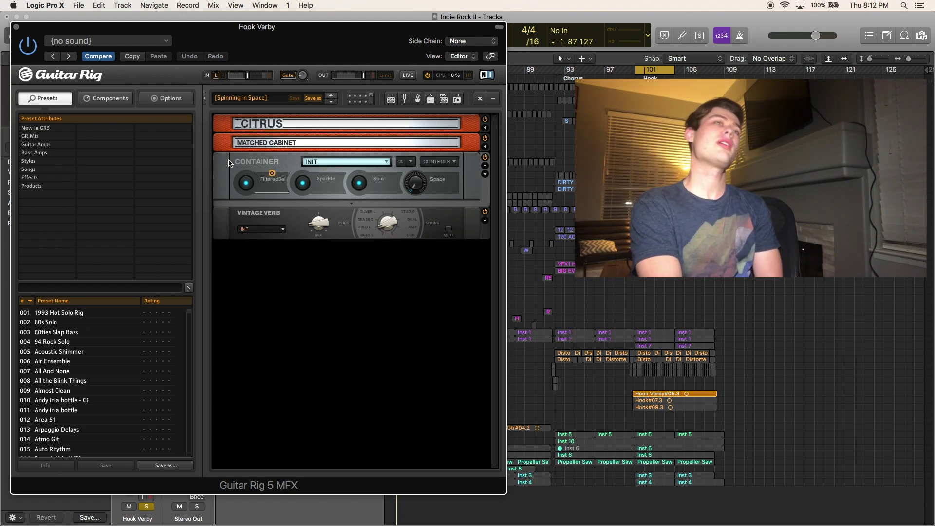
pyautogui.click(17, 27)
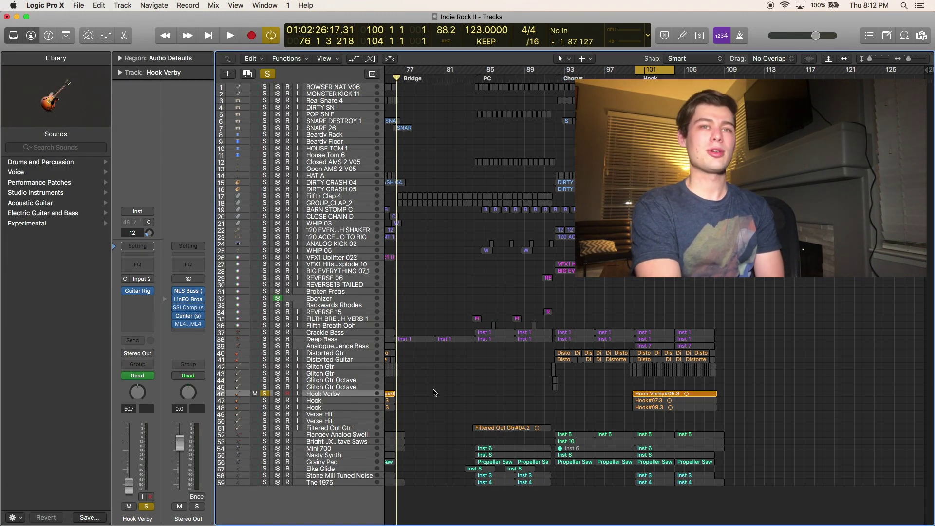
# Start playback of the soloed Hook Verby track from bar 101
pyautogui.press('space')
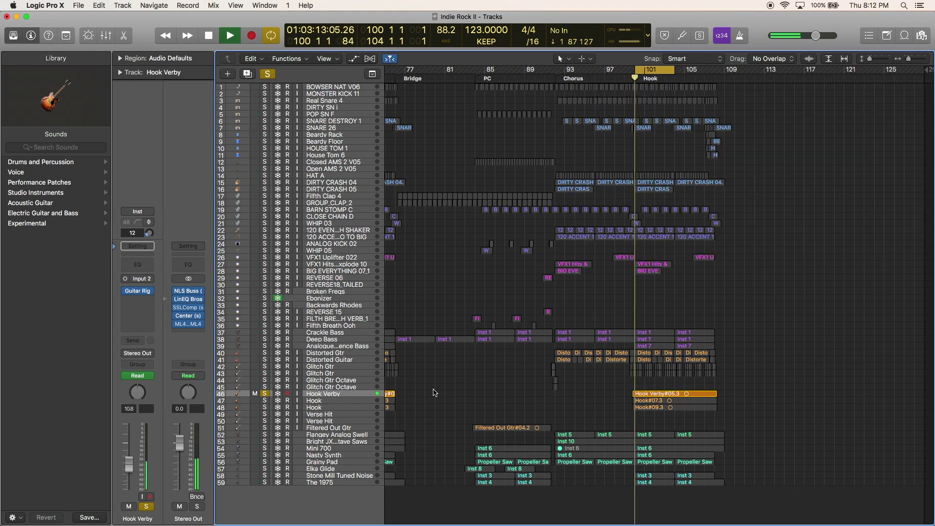